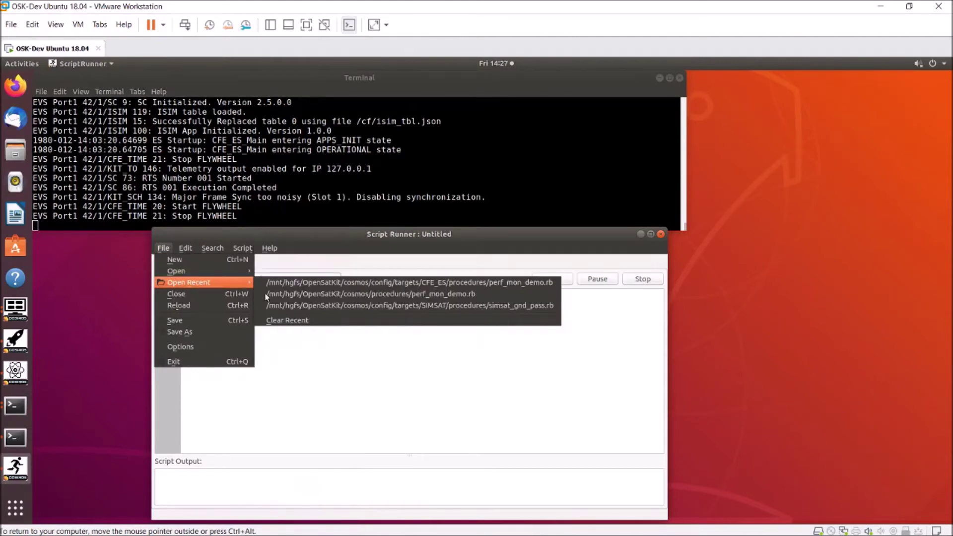
Step: Run the recently used CFE_ES procedure perf_mon_demo.rb and move the CFS_KIT PERF_MON_SCREEN window slightly down and inward
{"action": "left_click", "coordinate": [345, 281]}
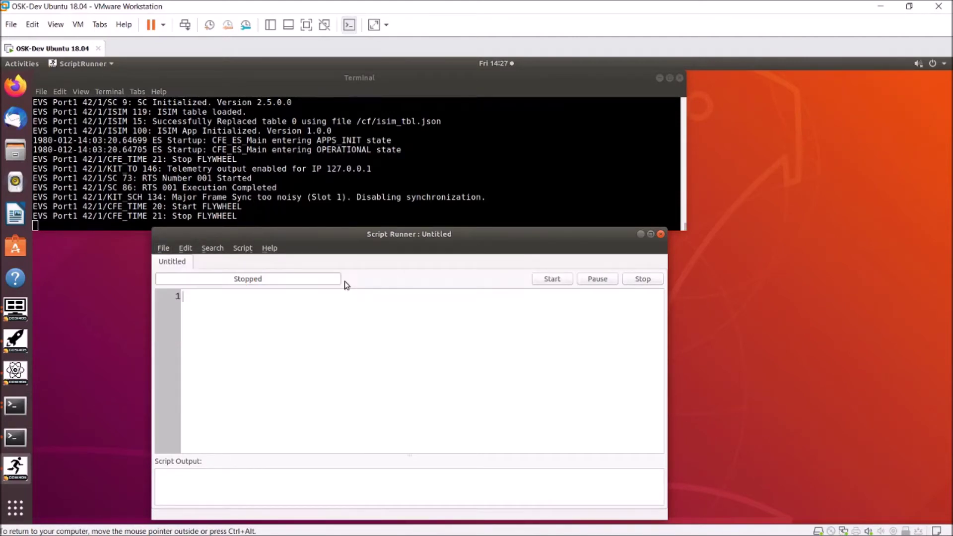
{"action": "left_click", "coordinate": [559, 281]}
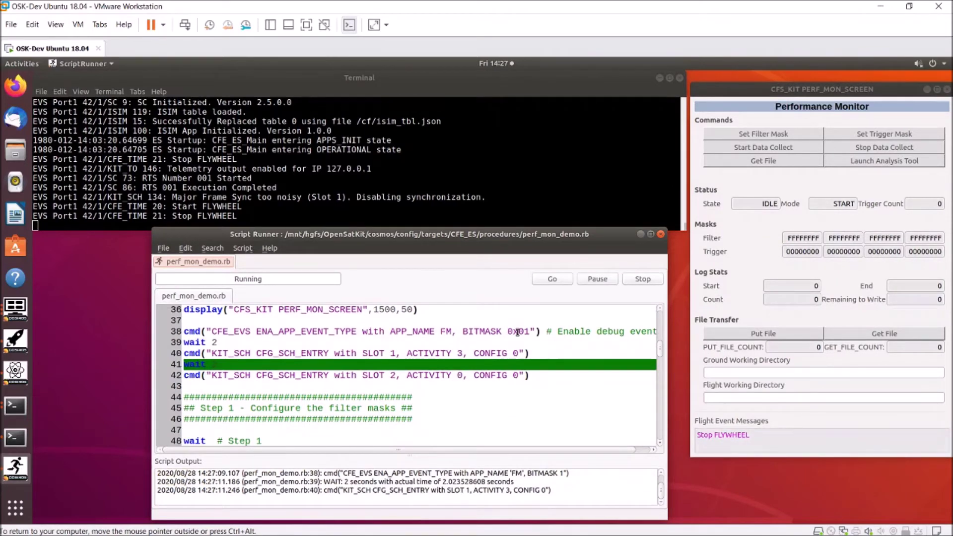
{"action": "left_click", "coordinate": [787, 92]}
{"action": "left_click_drag", "start_coordinate": [787, 91], "coordinate": [766, 118]}
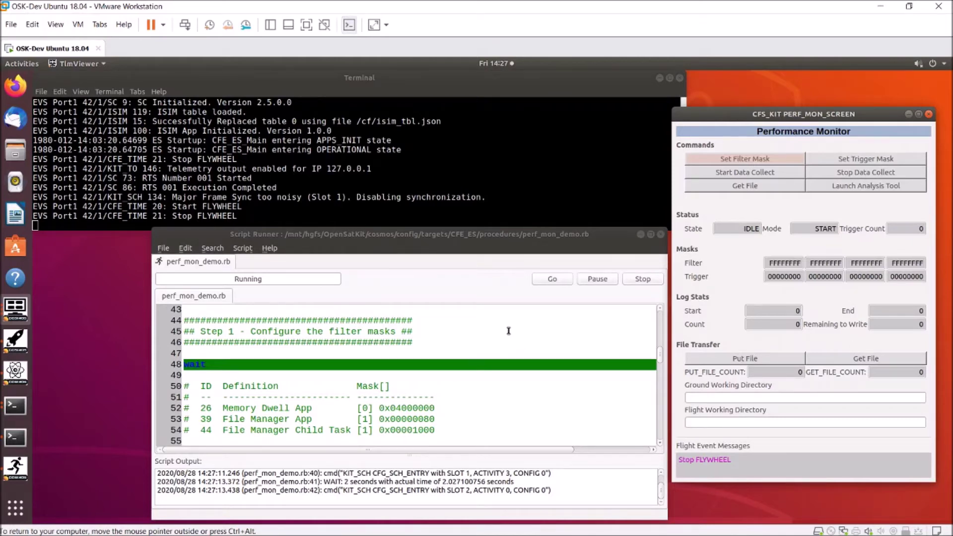
Step: Review the setup commands before Step 1, and resume the script through the filter mask and trigger mask configuration
{"action": "scroll", "coordinate": [509, 331], "scroll_direction": "up", "scroll_amount": 1}
{"action": "scroll", "coordinate": [509, 331], "scroll_direction": "up", "scroll_amount": 1}
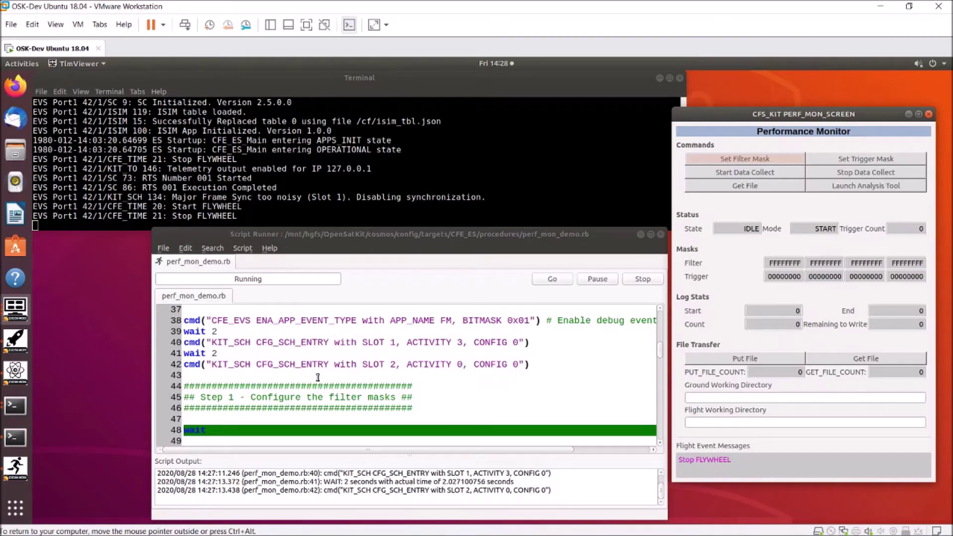
{"action": "scroll", "coordinate": [394, 361], "scroll_direction": "down", "scroll_amount": 3}
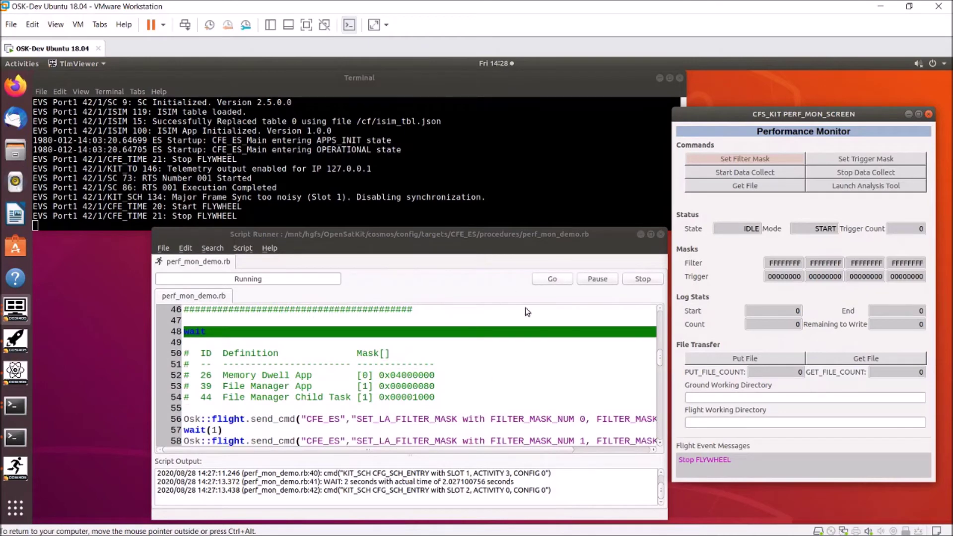
{"action": "left_click", "coordinate": [553, 278]}
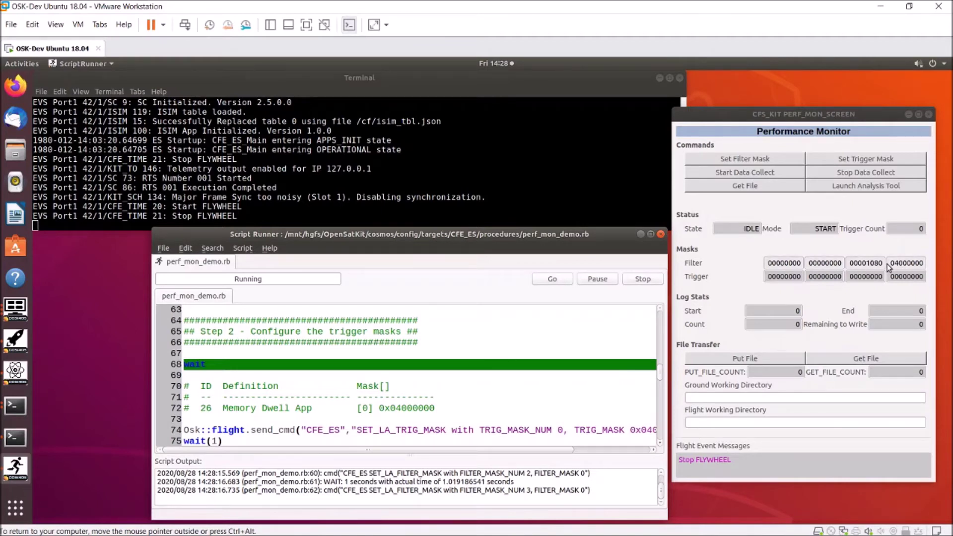
{"action": "left_click", "coordinate": [554, 284]}
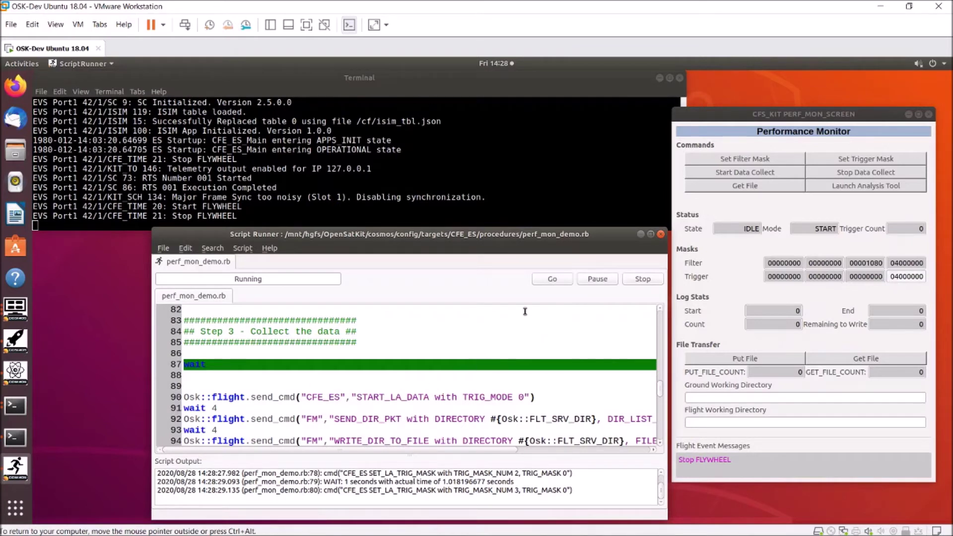
Step: Resume the script to collect the data, review its error checks, and continue through the file transfer to ground and CPM launch
{"action": "left_click", "coordinate": [553, 280]}
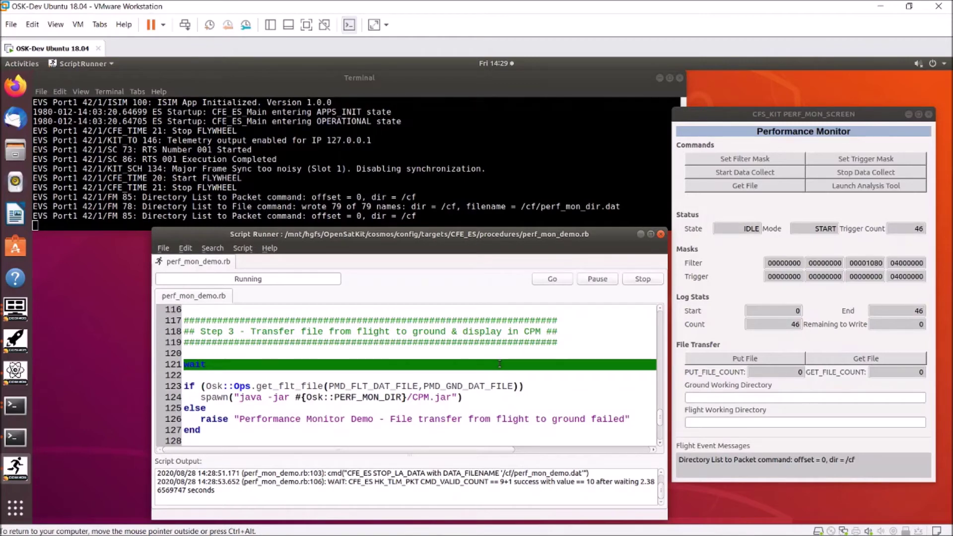
{"action": "scroll", "coordinate": [499, 364], "scroll_direction": "up", "scroll_amount": 3}
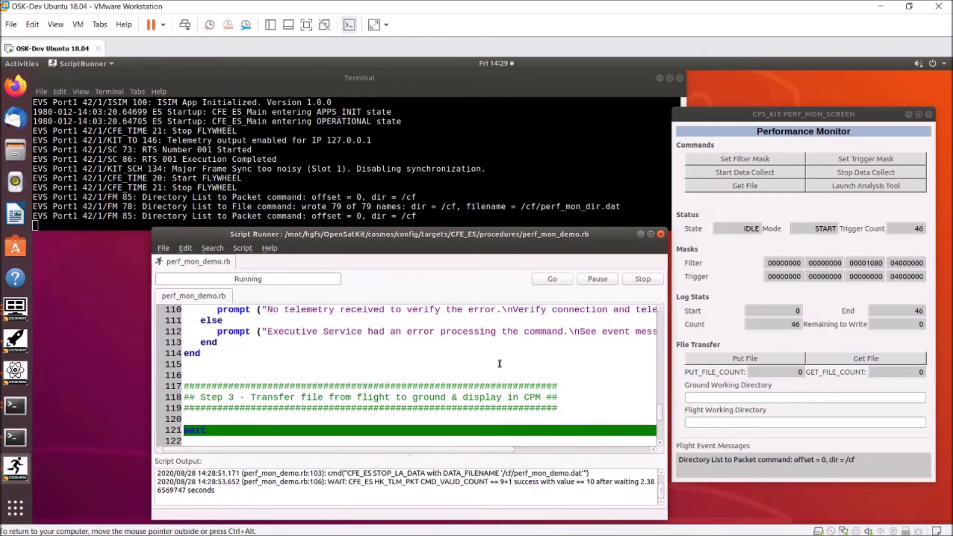
{"action": "scroll", "coordinate": [500, 364], "scroll_direction": "up", "scroll_amount": 1}
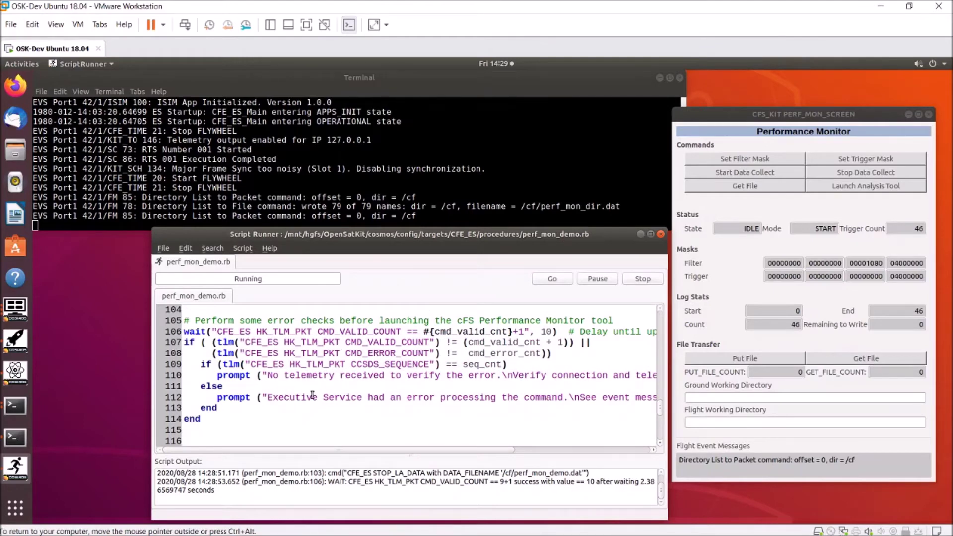
{"action": "scroll", "coordinate": [312, 395], "scroll_direction": "down", "scroll_amount": 2}
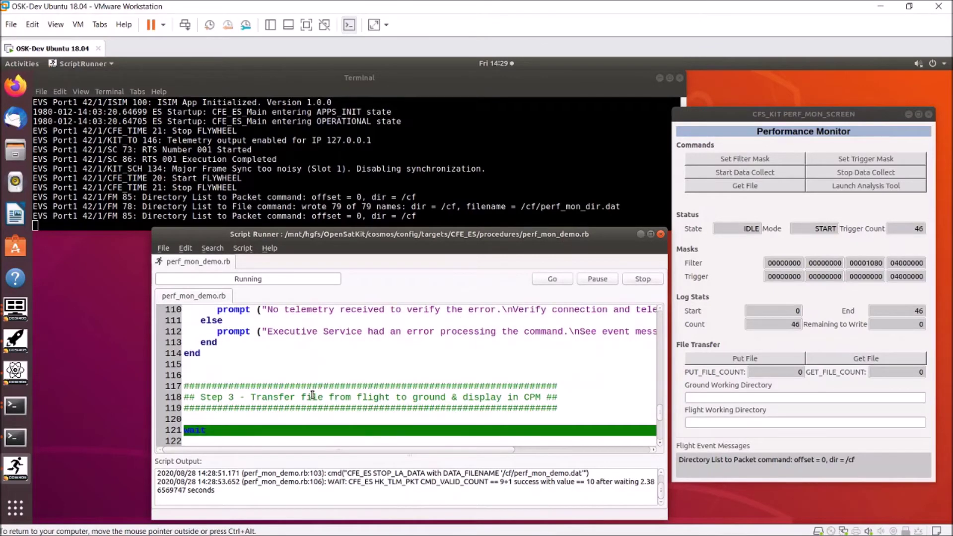
{"action": "scroll", "coordinate": [312, 394], "scroll_direction": "down", "scroll_amount": 2}
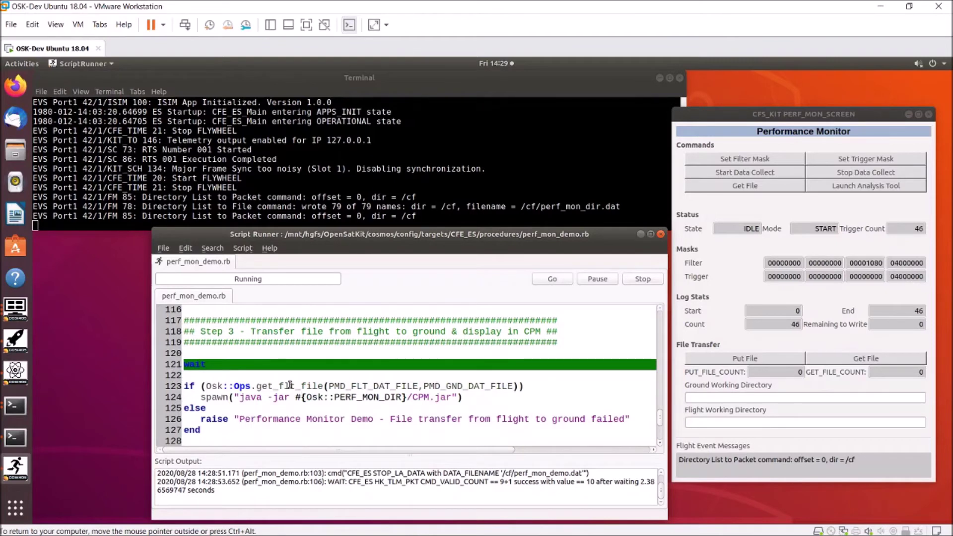
{"action": "left_click", "coordinate": [553, 279]}
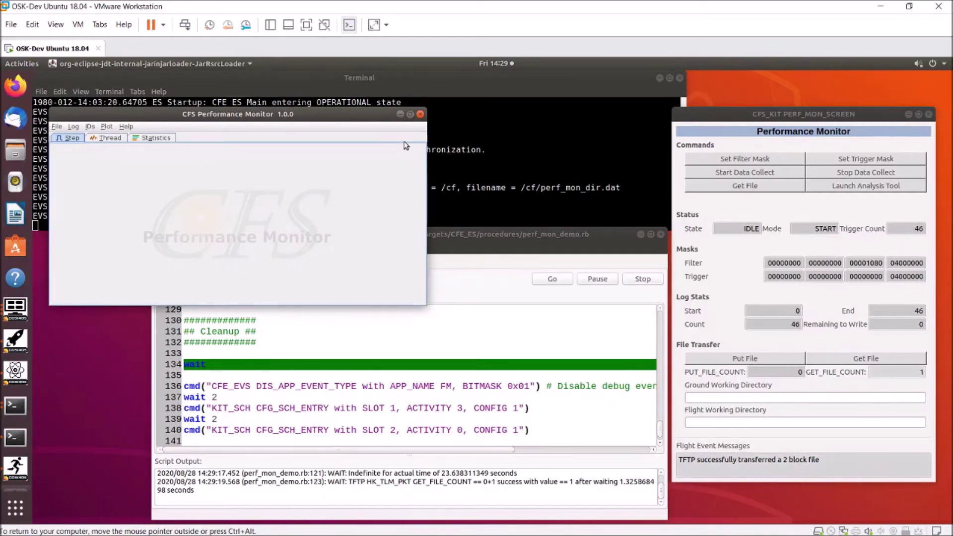
Step: Maximize CFS Performance Monitor and read the performance log perf_mon_demo.dat from the file_server folder
{"action": "left_click", "coordinate": [410, 115]}
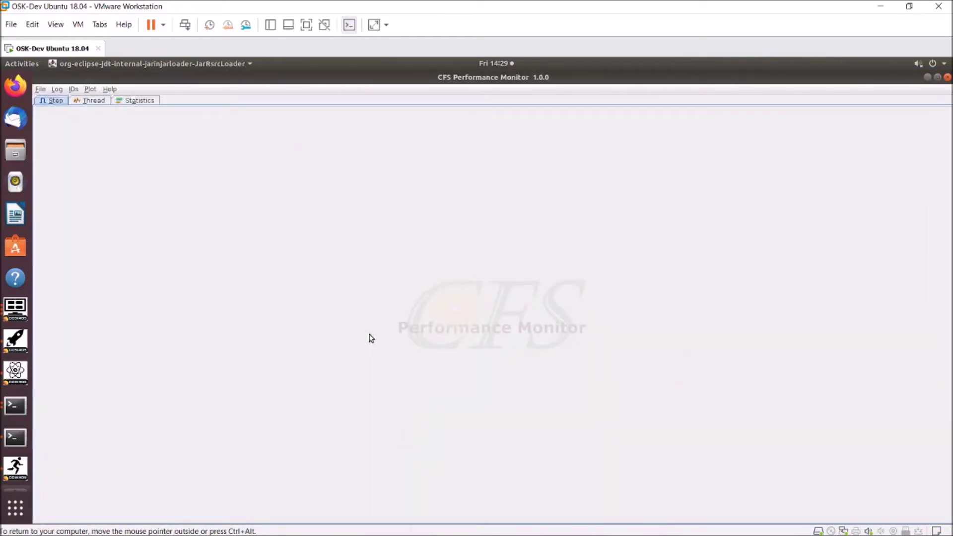
{"action": "left_click", "coordinate": [56, 91]}
{"action": "left_click", "coordinate": [60, 101]}
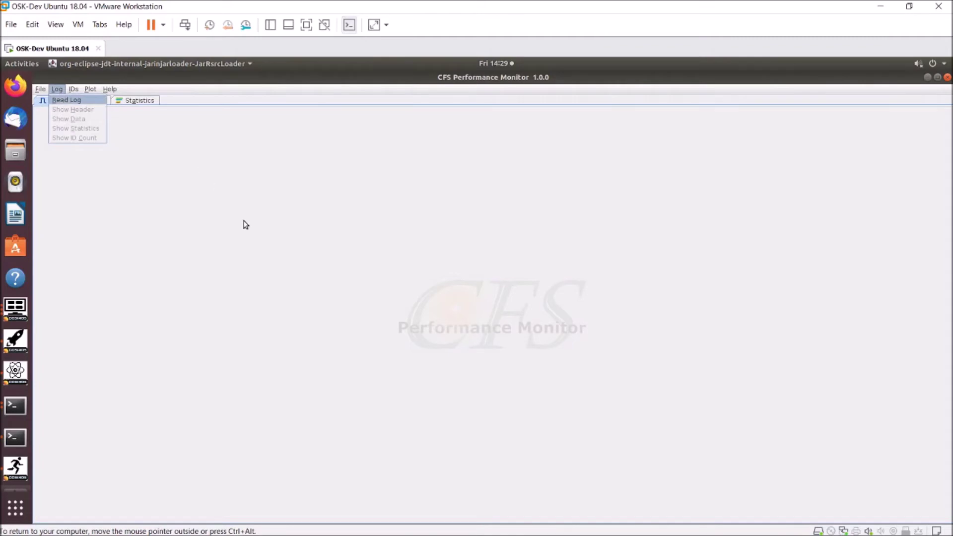
{"action": "left_click_drag", "start_coordinate": [485, 331], "coordinate": [586, 334]}
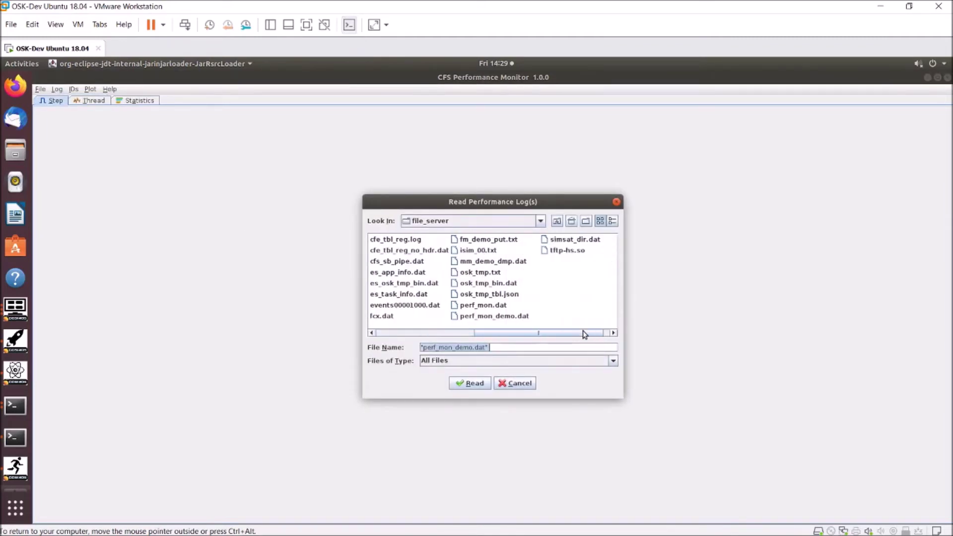
{"action": "left_click", "coordinate": [504, 317]}
{"action": "left_click", "coordinate": [474, 384]}
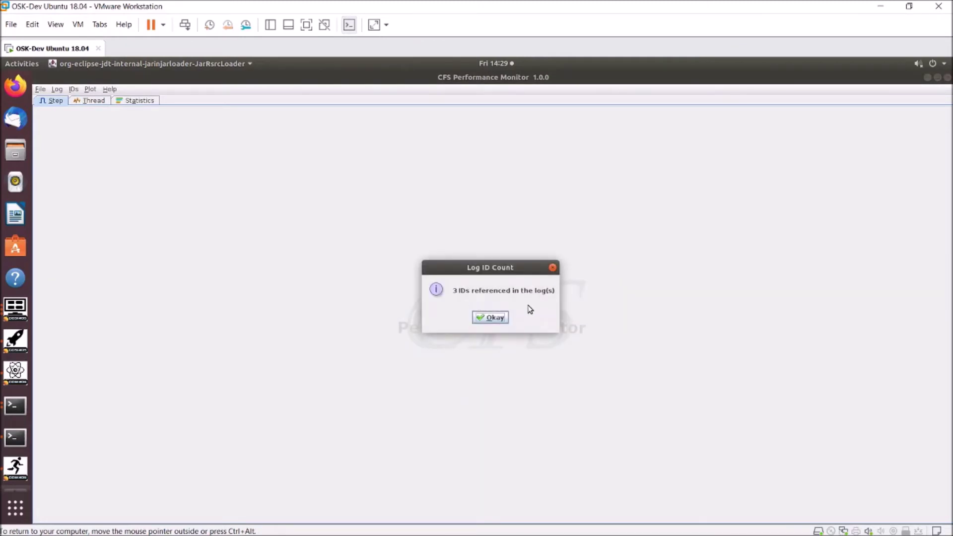
{"action": "left_click", "coordinate": [494, 317]}
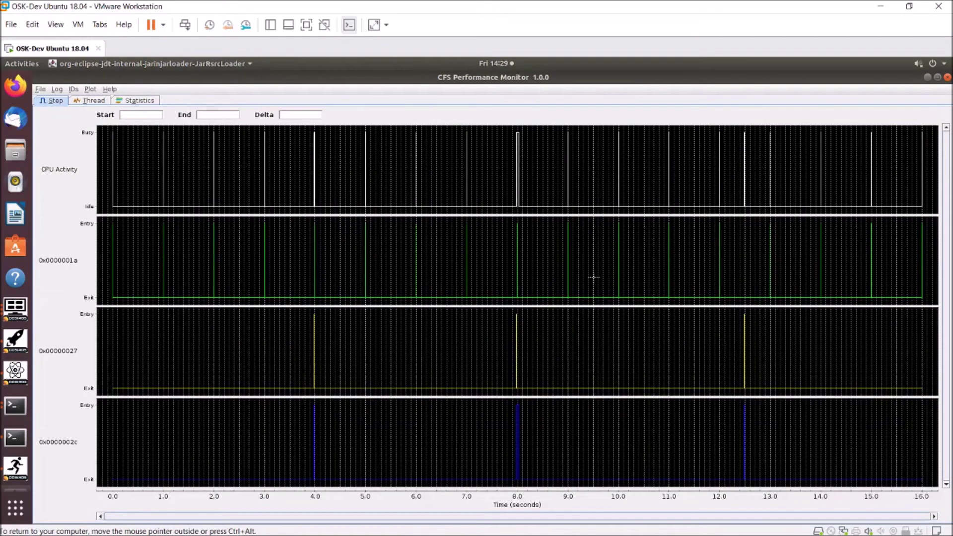
Step: Load the performance IDs from the perf_mon_demo_ids file in the perf-monitor folder
{"action": "mouse_move", "coordinate": [593, 277]}
{"action": "left_mouse_down"}
{"action": "mouse_move", "coordinate": [445, 164]}
{"action": "mouse_move", "coordinate": [365, 215]}
{"action": "mouse_move", "coordinate": [128, 255]}
{"action": "mouse_move", "coordinate": [76, 249]}
{"action": "left_mouse_up"}
{"action": "left_click", "coordinate": [74, 90]}
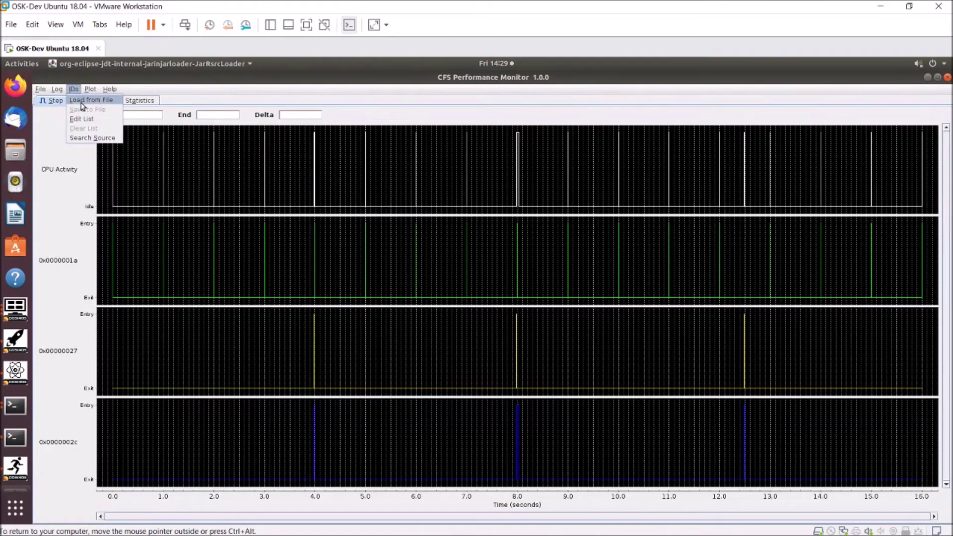
{"action": "left_click", "coordinate": [89, 100]}
{"action": "left_click", "coordinate": [446, 320]}
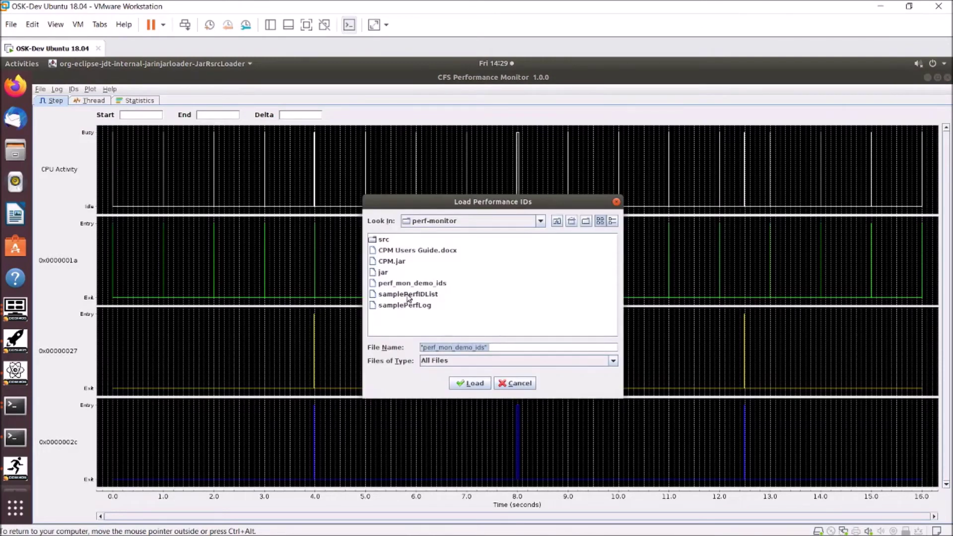
{"action": "left_click", "coordinate": [410, 283]}
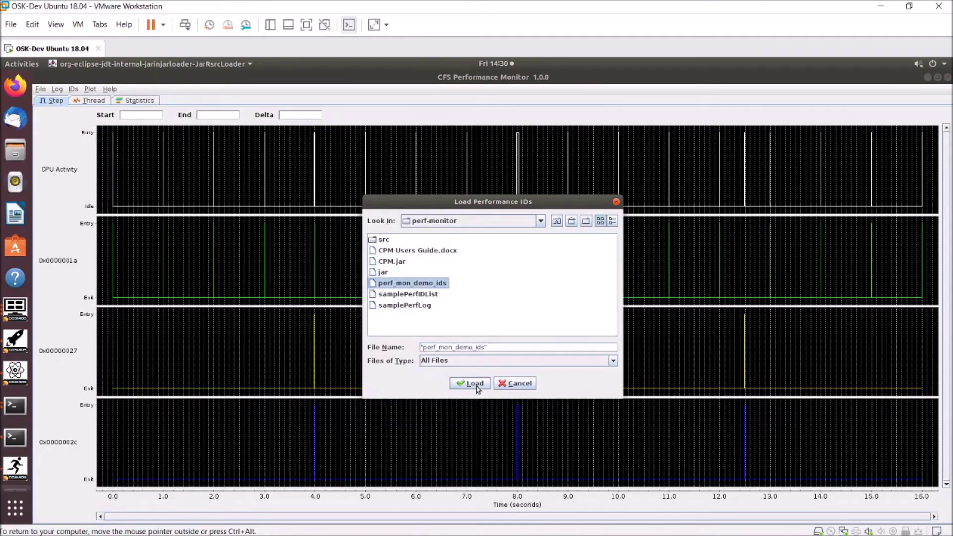
{"action": "left_click", "coordinate": [474, 384]}
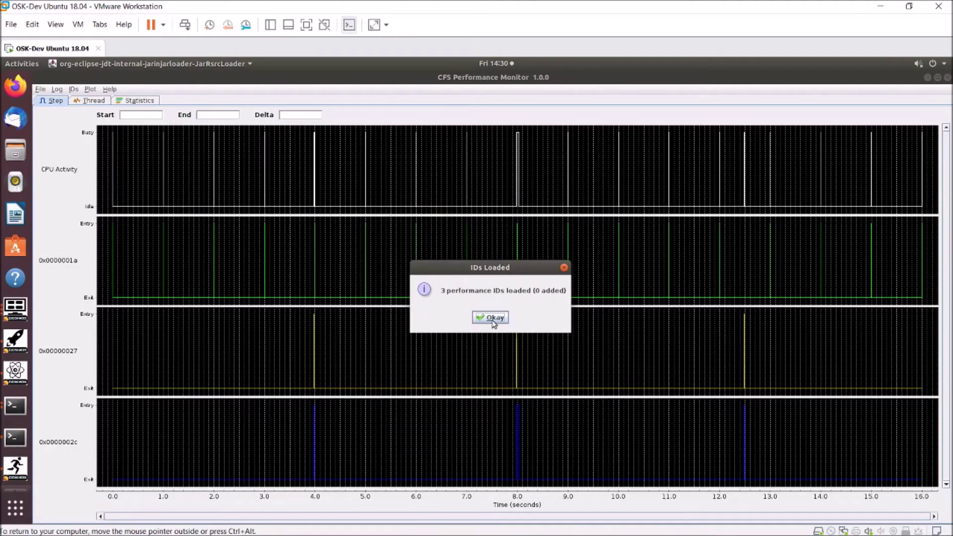
{"action": "left_click", "coordinate": [494, 320]}
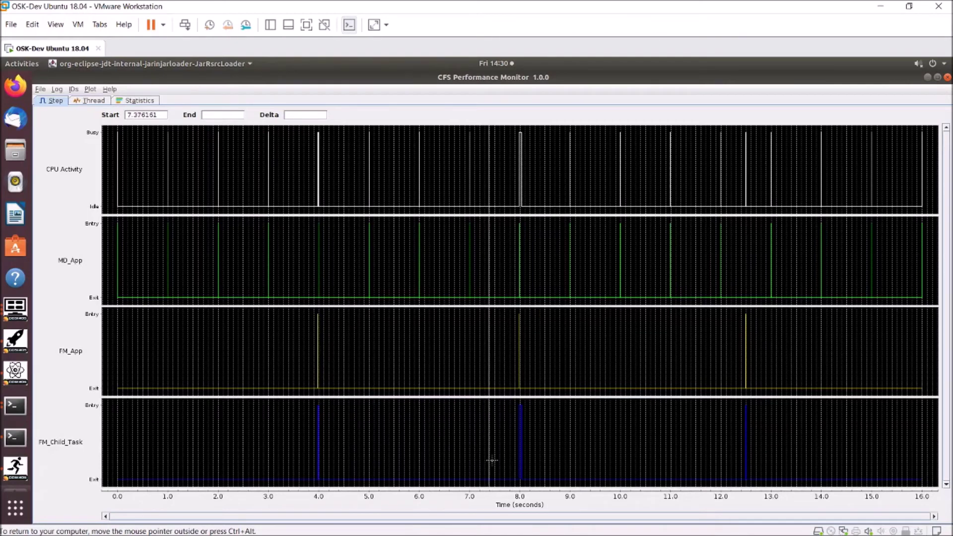
Step: Enlarge the step plot around the activity near 8.0 seconds and measure how long FM_Child_Task runs
{"action": "left_click_drag", "start_coordinate": [504, 465], "coordinate": [551, 466]}
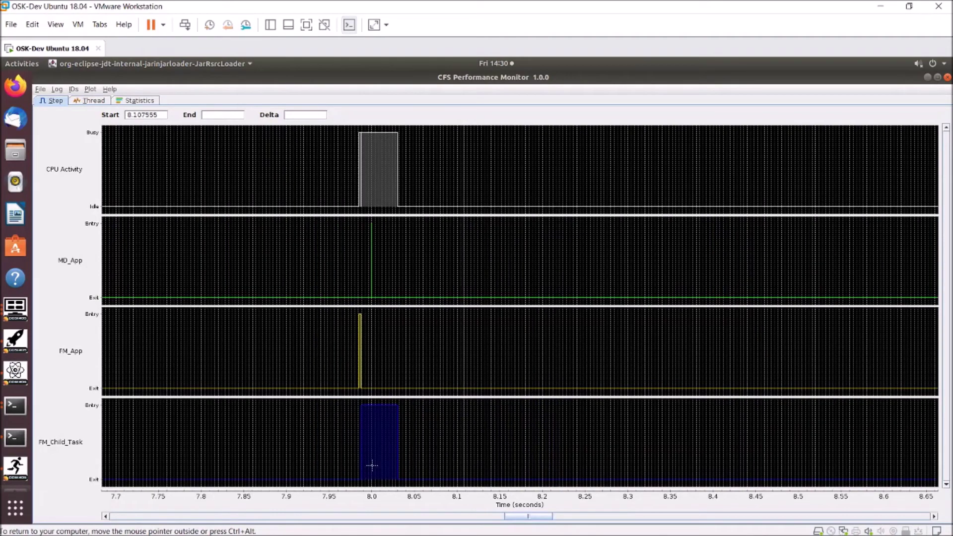
{"action": "left_click_drag", "start_coordinate": [370, 465], "coordinate": [417, 468]}
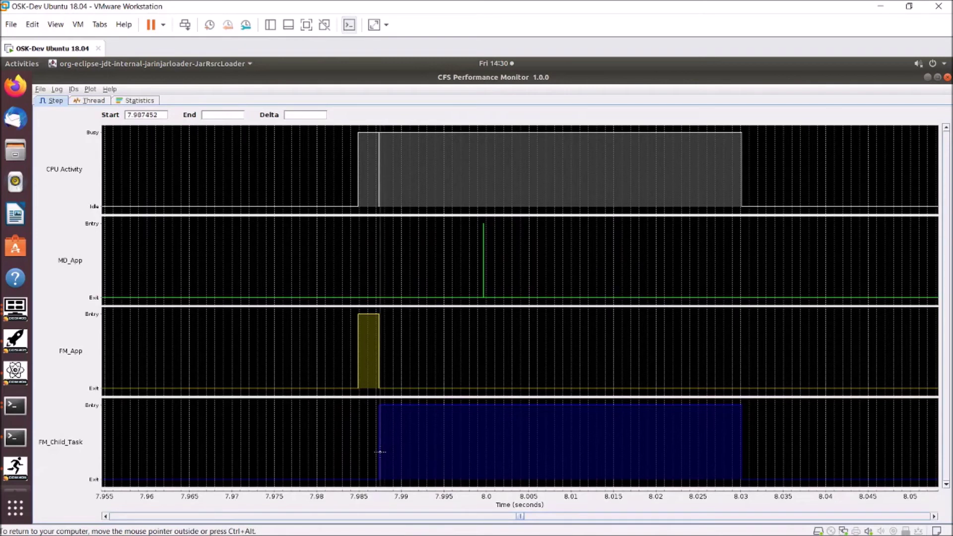
{"action": "left_click", "coordinate": [379, 452]}
{"action": "left_click", "coordinate": [442, 452]}
{"action": "left_click", "coordinate": [738, 458]}
{"action": "left_click", "coordinate": [740, 458]}
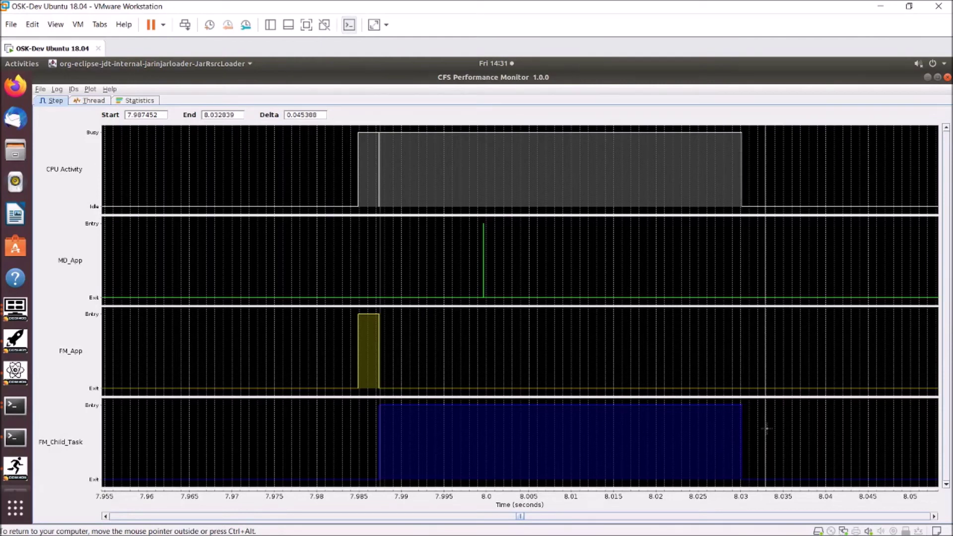
Step: Auto-range both axes, enlarge the step plot around the activity near 12.5 seconds, and measure the FM_Child_Task run time
{"action": "right_click", "coordinate": [776, 366]}
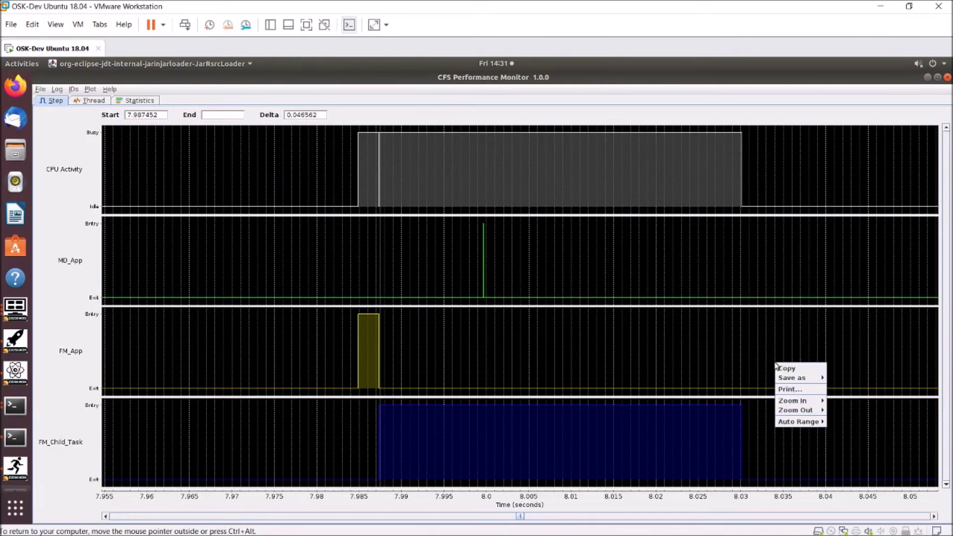
{"action": "mouse_move", "coordinate": [792, 422]}
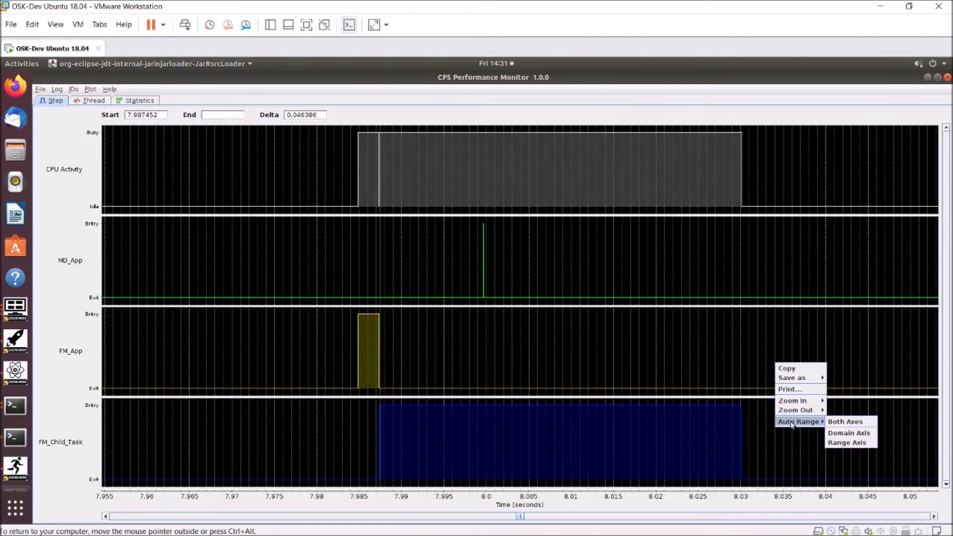
{"action": "left_click", "coordinate": [844, 422]}
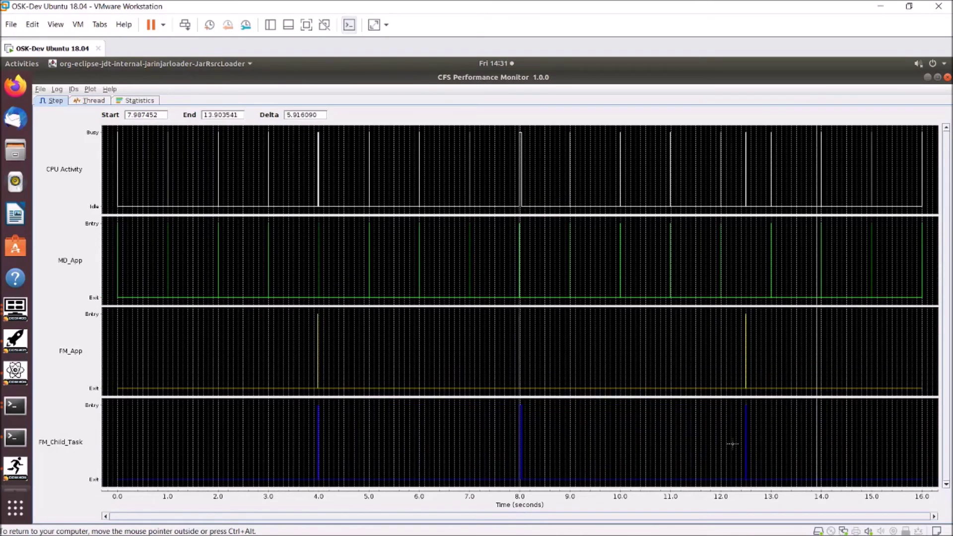
{"action": "left_click_drag", "start_coordinate": [726, 450], "coordinate": [781, 449]}
{"action": "left_click_drag", "start_coordinate": [376, 464], "coordinate": [458, 472]}
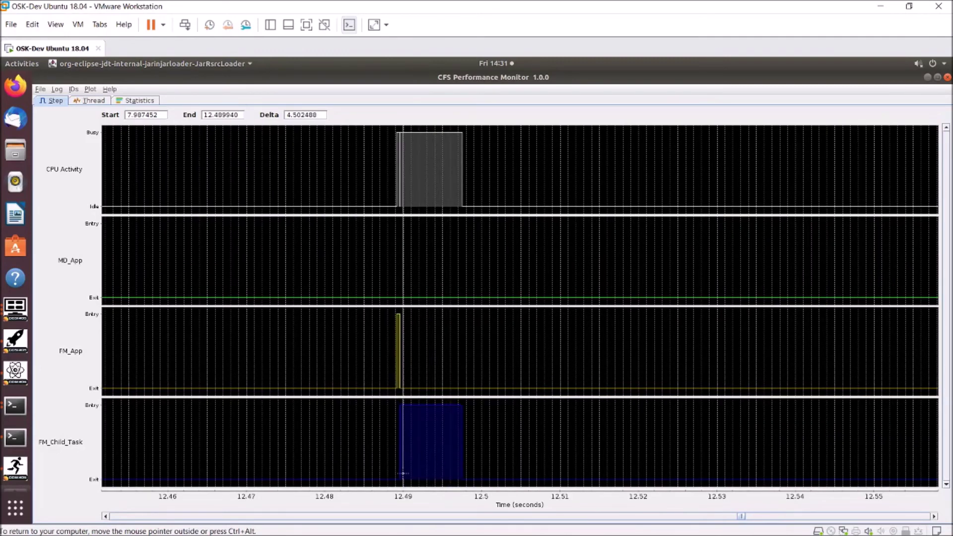
{"action": "left_click_drag", "start_coordinate": [401, 473], "coordinate": [401, 473]}
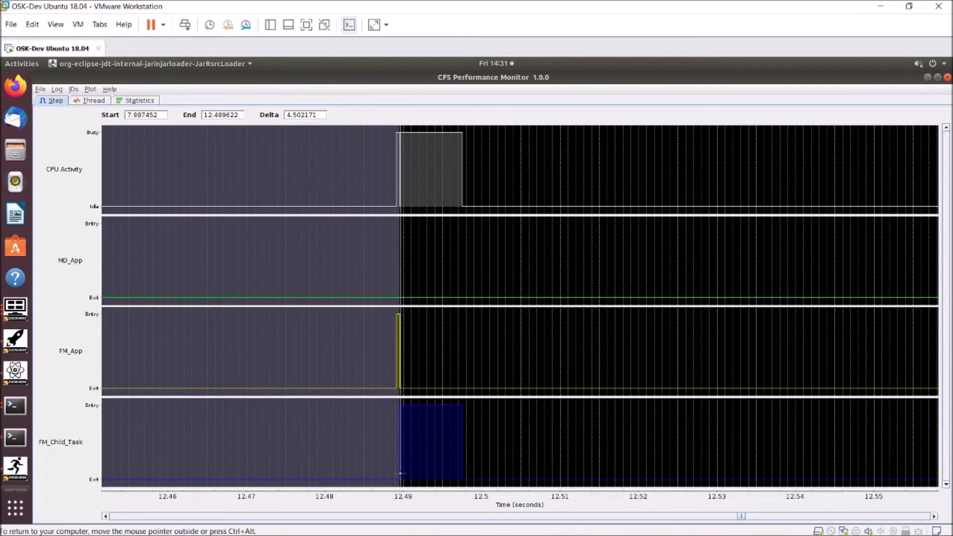
{"action": "left_click", "coordinate": [400, 473]}
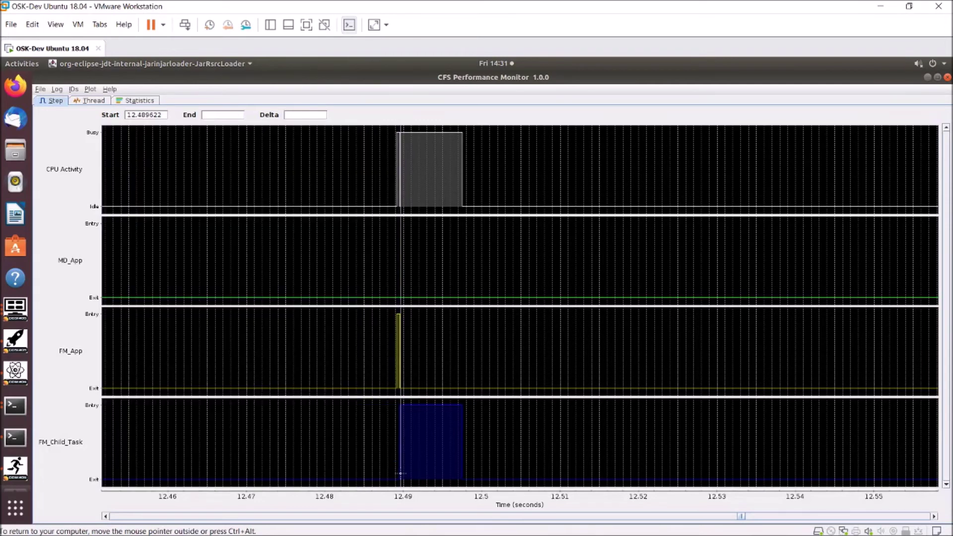
{"action": "left_click", "coordinate": [463, 469]}
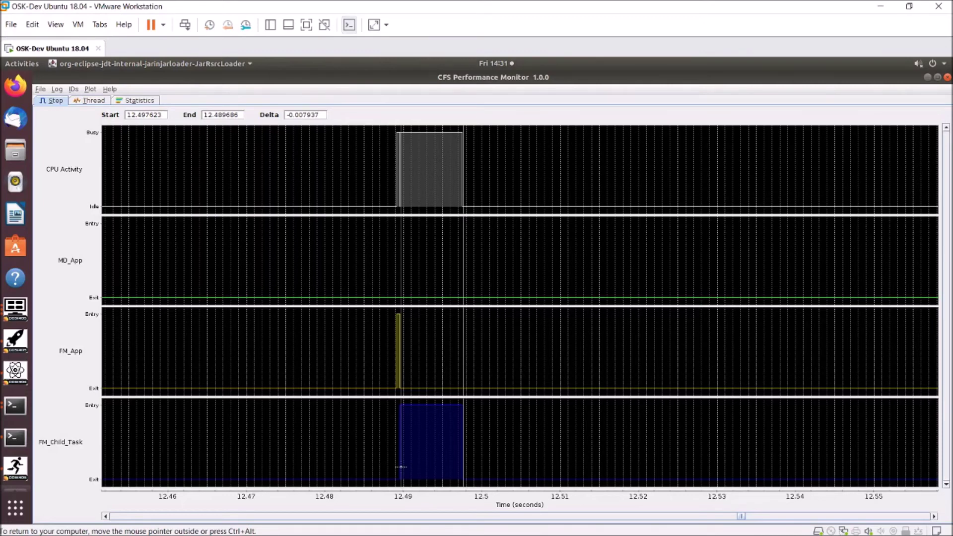
Step: Examine the thread plot and the ID Time Active pie chart in the statistics, including the CPU Idle slice
{"action": "right_click", "coordinate": [511, 441]}
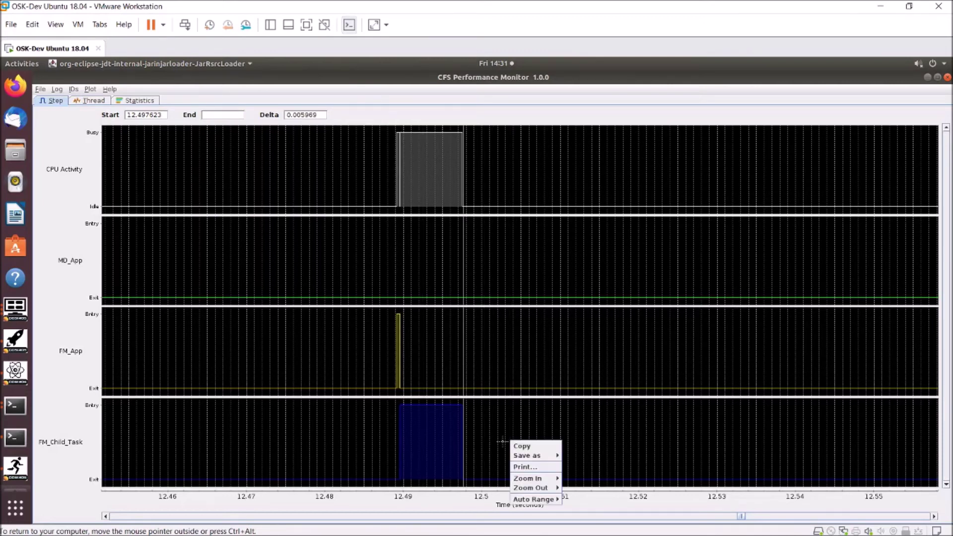
{"action": "mouse_move", "coordinate": [548, 488]}
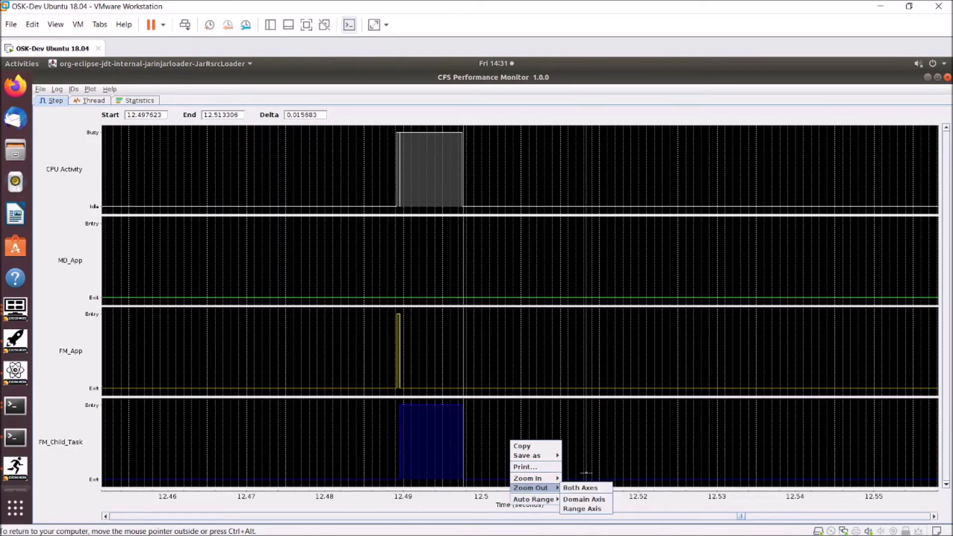
{"action": "left_click", "coordinate": [581, 488]}
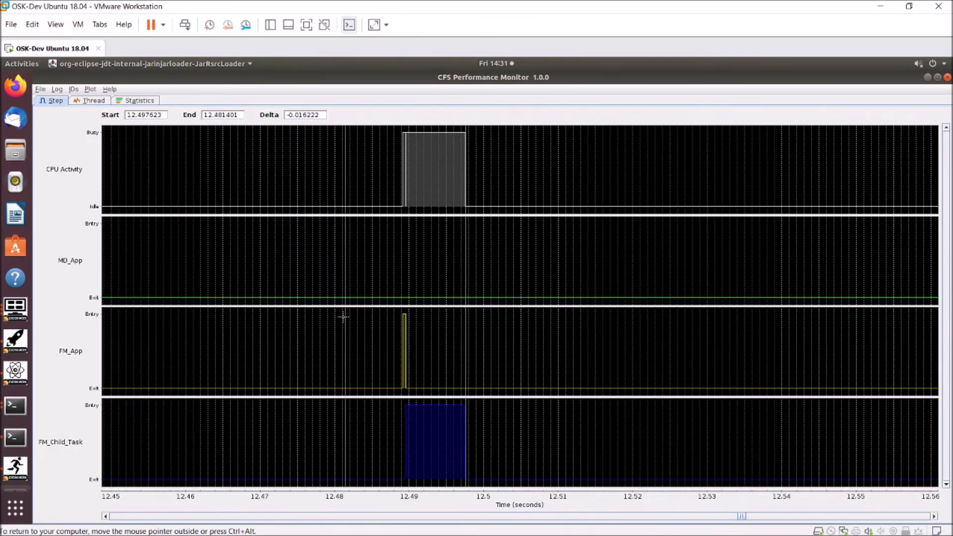
{"action": "left_click", "coordinate": [90, 101]}
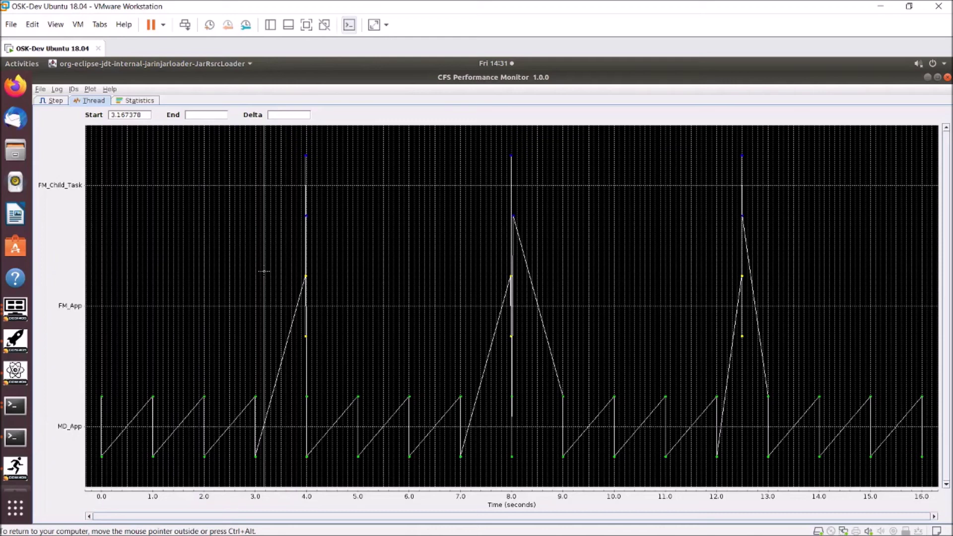
{"action": "left_click", "coordinate": [145, 99]}
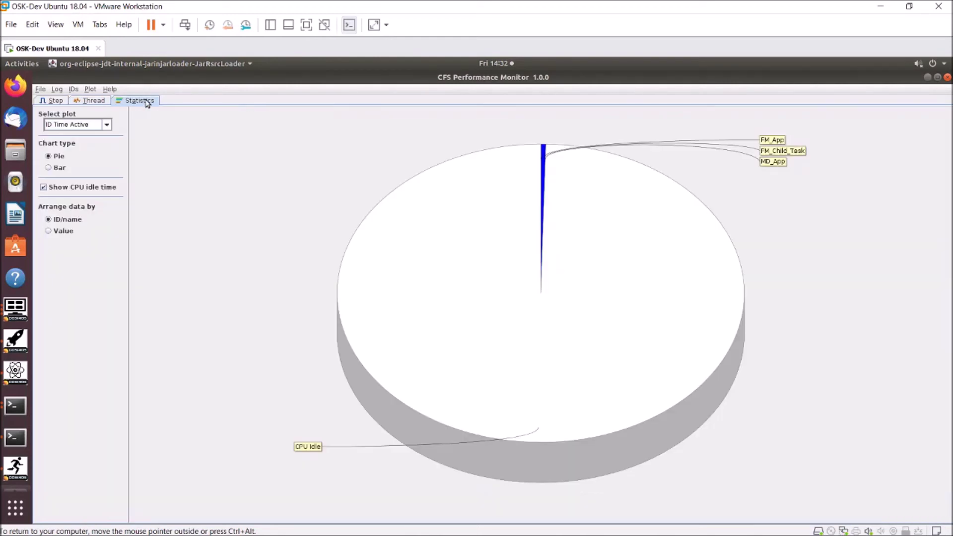
{"action": "mouse_move", "coordinate": [480, 256]}
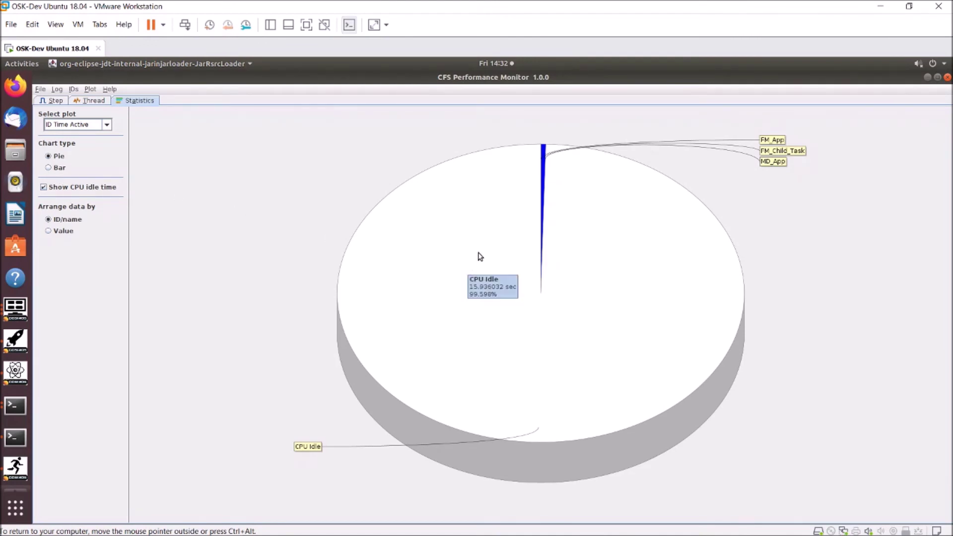